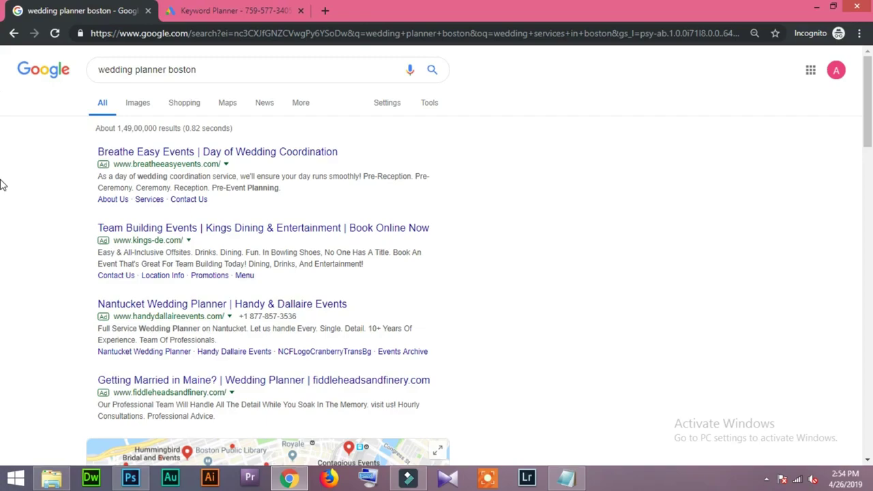
Look through the Google results for "wedding planner boston" and copy "wedding planner" from the search query
scroll(5, 205, "down", 6)
scroll(5, 214, "down", 10)
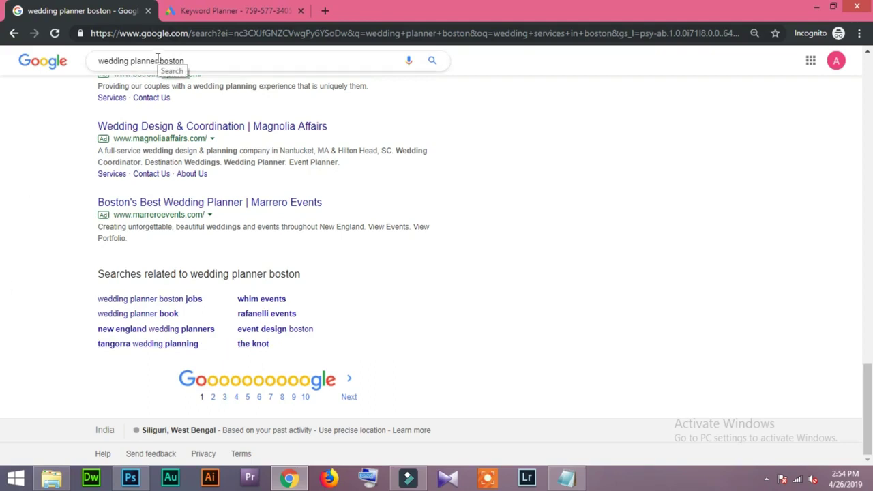
left_click_drag(157, 61, 68, 60)
key("ctrl+c")
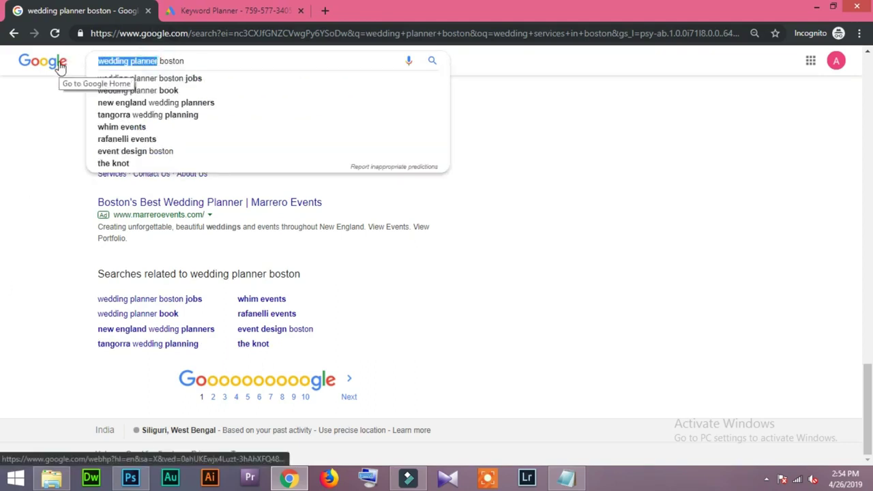
Switch to Google Ads Keyword Planner and find new keywords for the copied term "wedding planner"
left_click(238, 11)
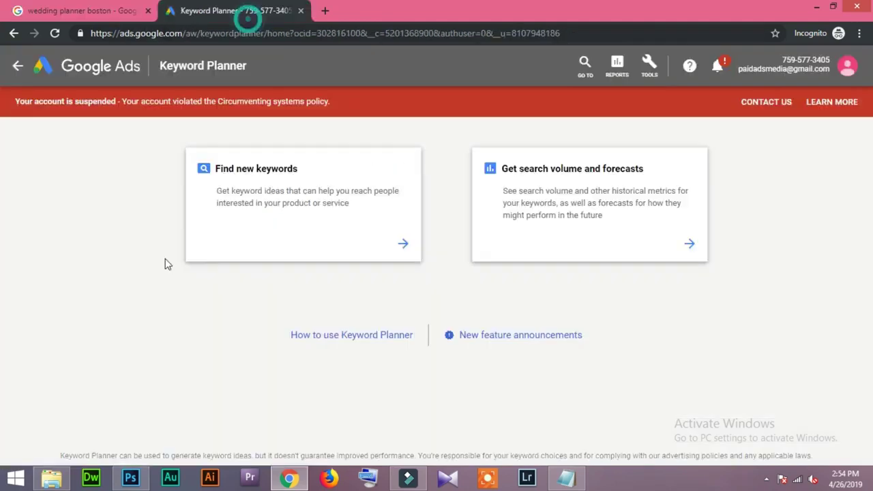
left_click(241, 238)
left_click(298, 224)
key("ctrl+v")
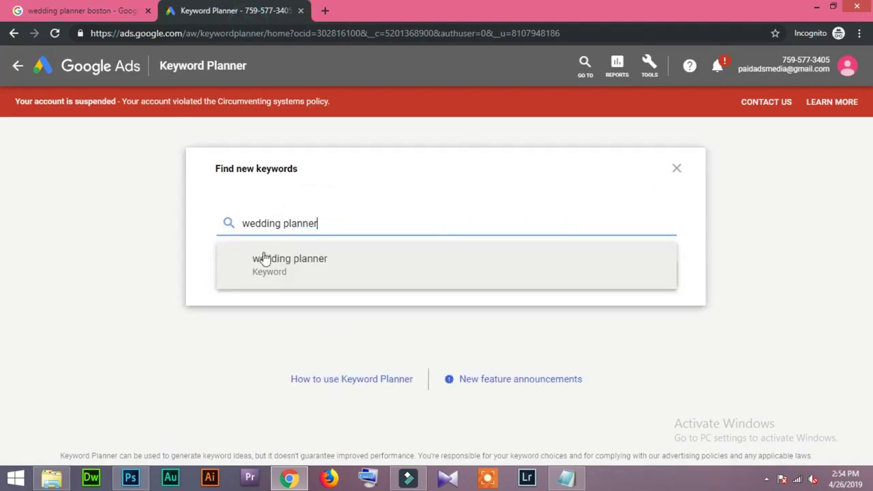
left_click(300, 269)
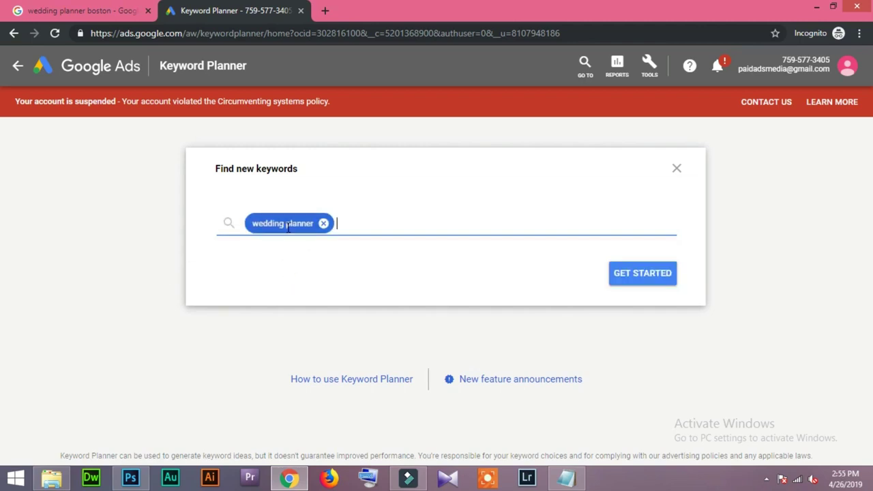
left_click(623, 282)
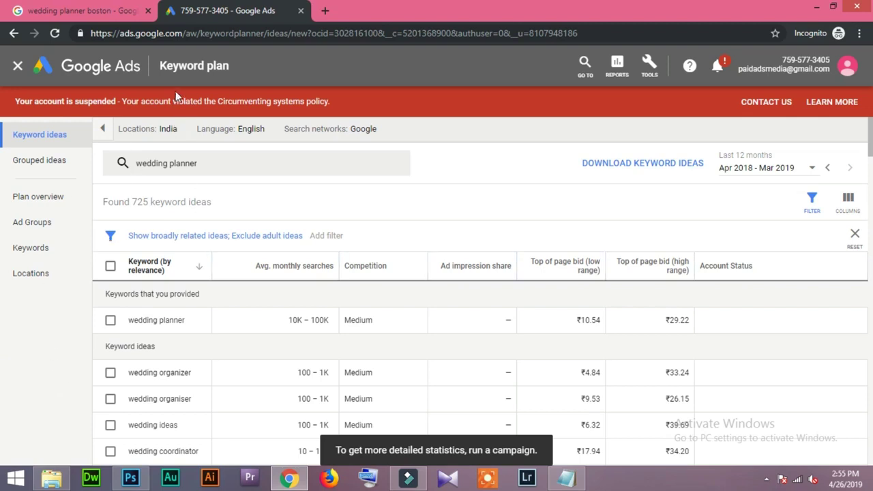
Review the language and search network choices for the keyword ideas, keeping English and Google
mouse_move(186, 133)
mouse_move(254, 136)
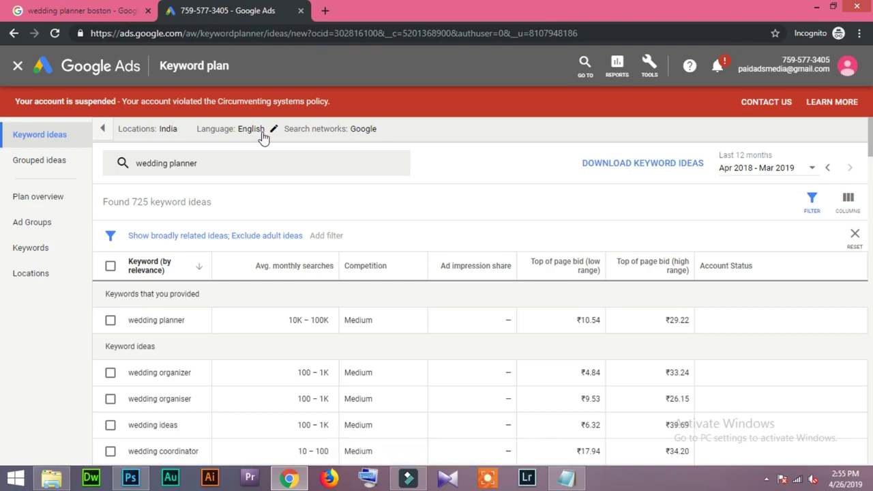
left_click(277, 133)
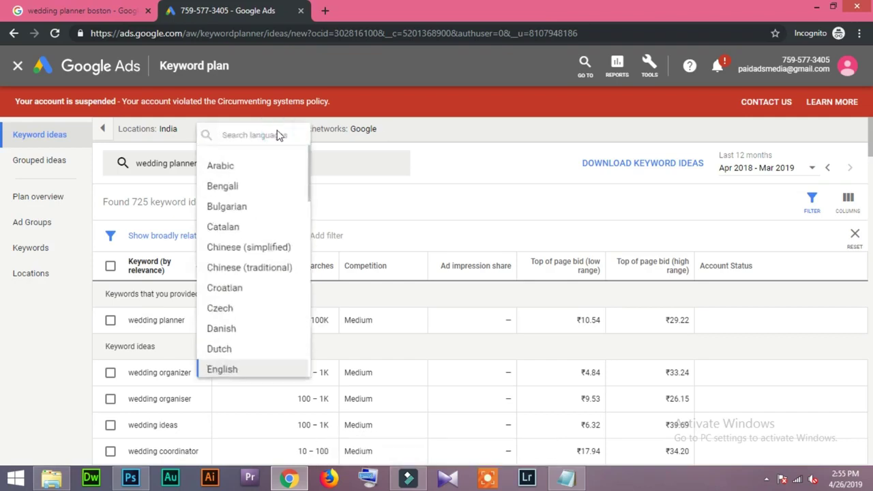
left_click(476, 101)
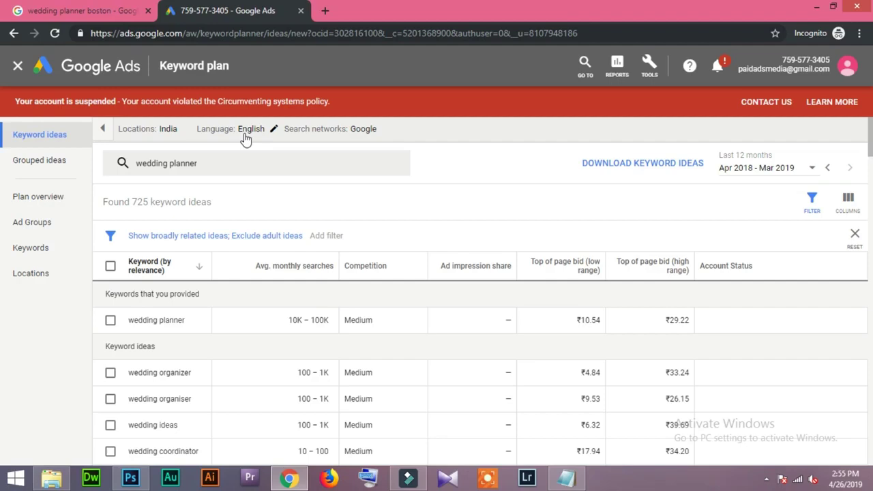
left_click(362, 130)
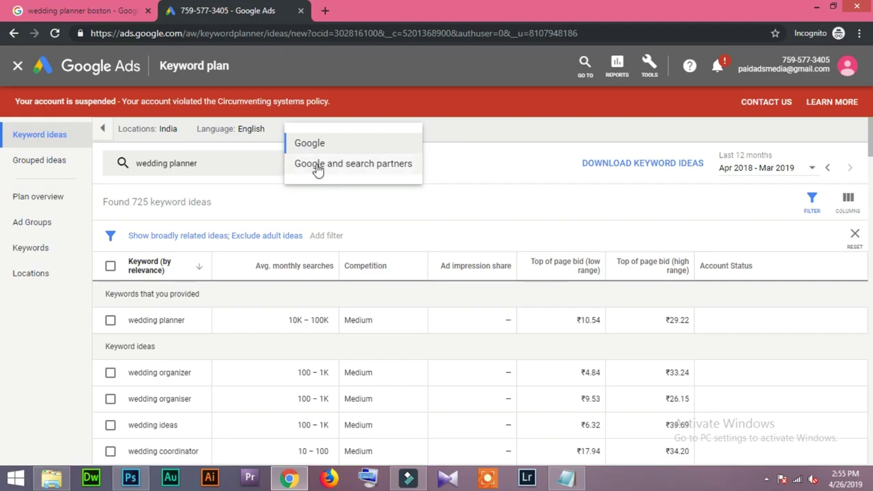
left_click(28, 347)
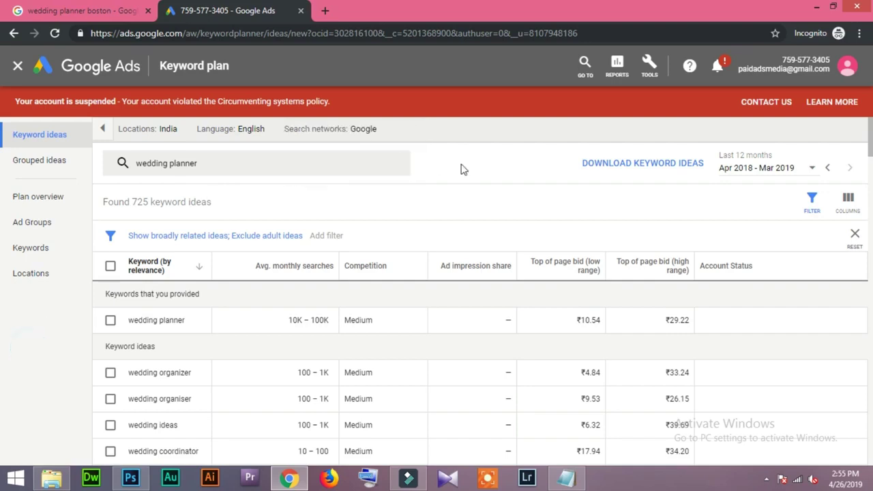
Set the keyword ideas' date range to Last month and look over the available filter criteria
left_click(738, 170)
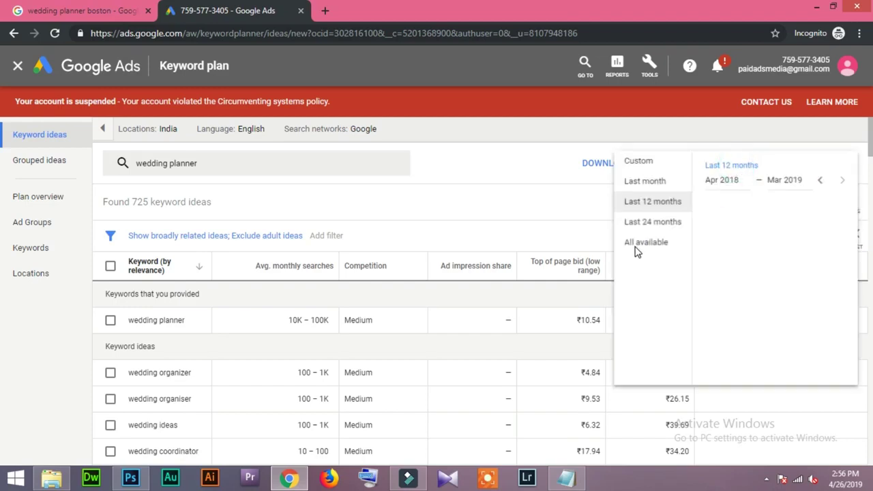
left_click(643, 183)
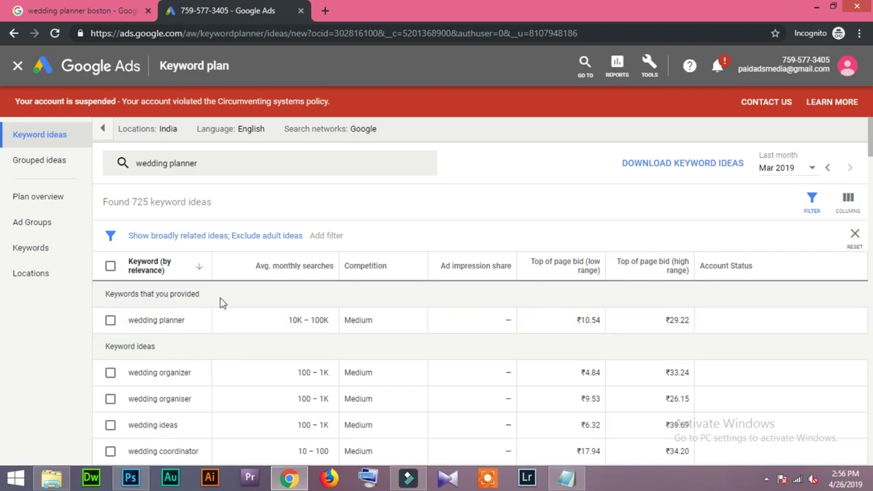
left_click(812, 202)
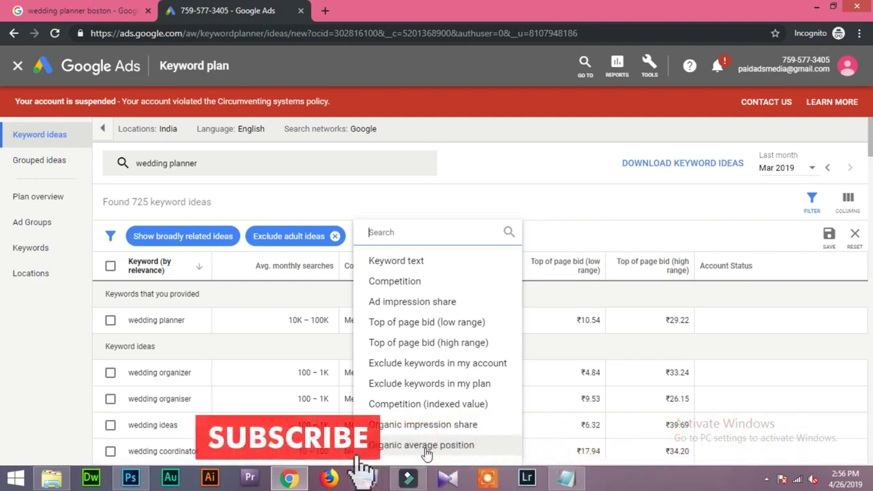
left_click(18, 360)
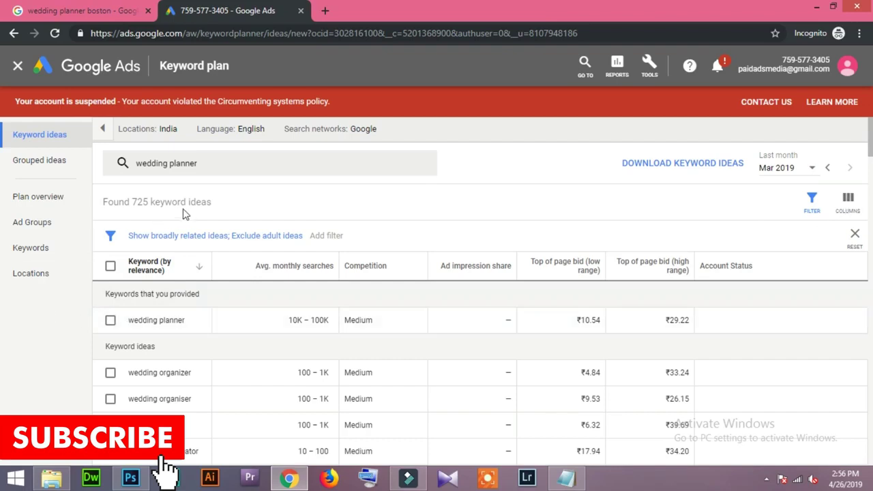
left_click(228, 199)
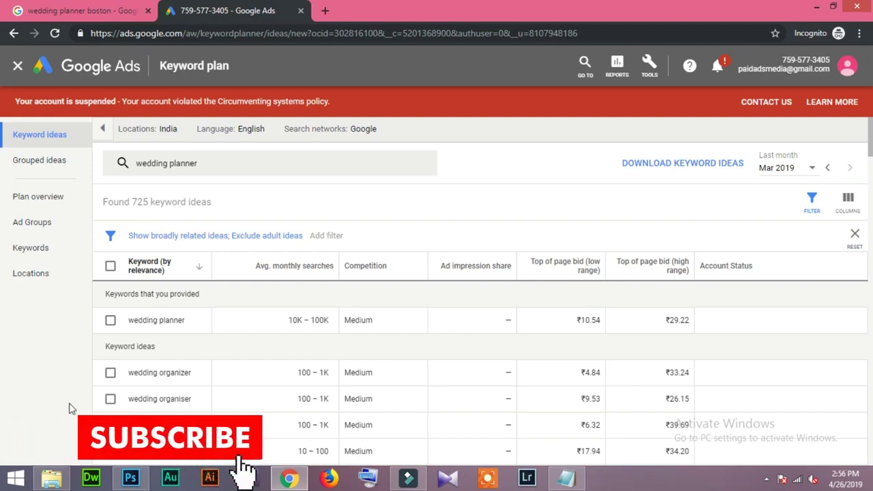
Download the keyword ideas as a CSV file and show the file in its folder
scroll(82, 412, "down", 2)
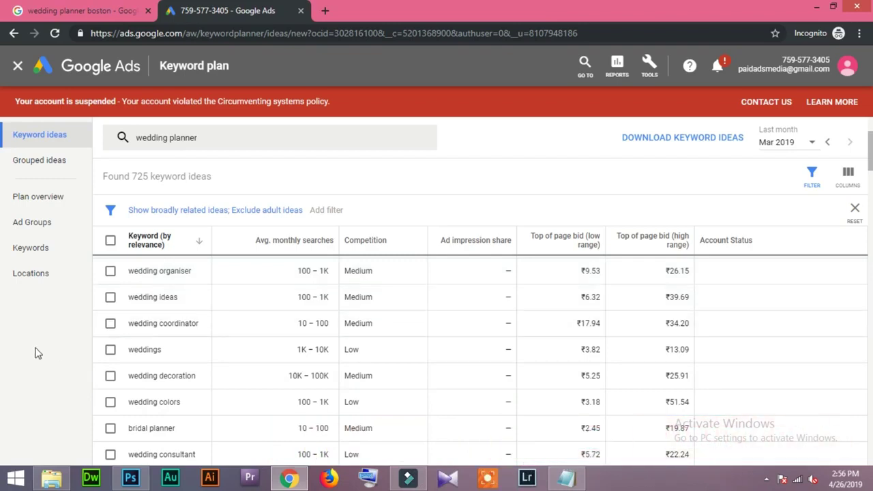
left_click(690, 140)
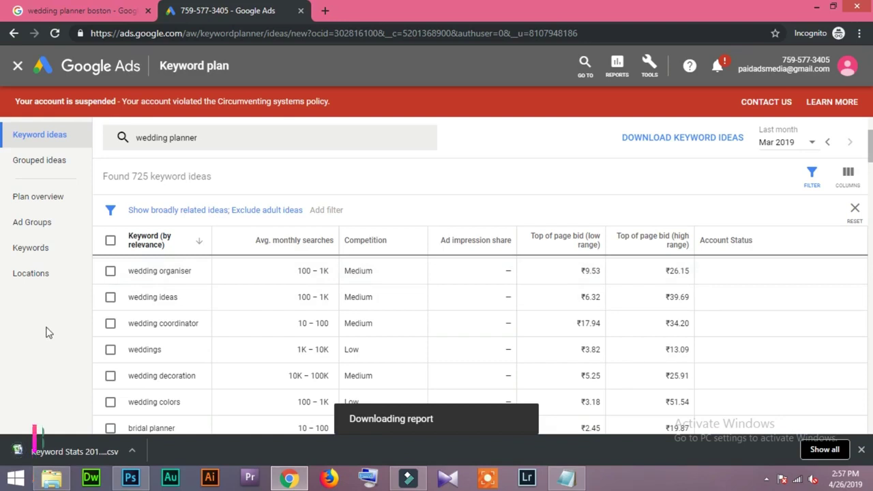
left_click(133, 453)
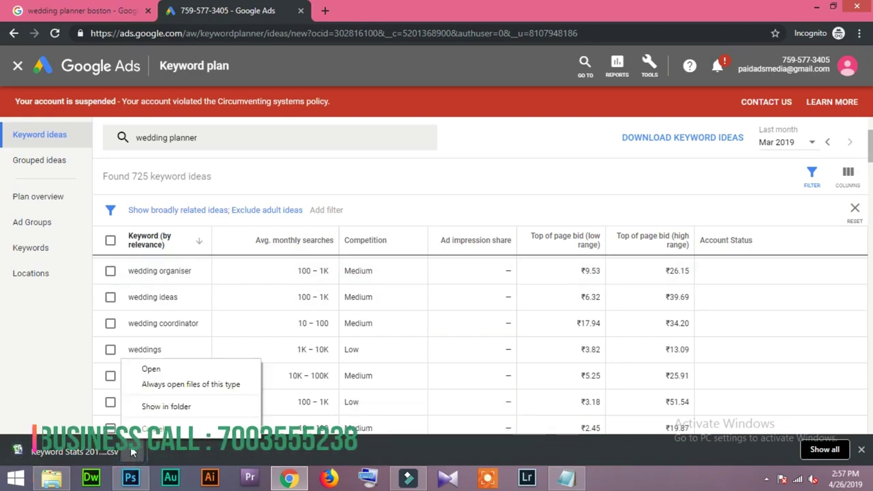
left_click(166, 406)
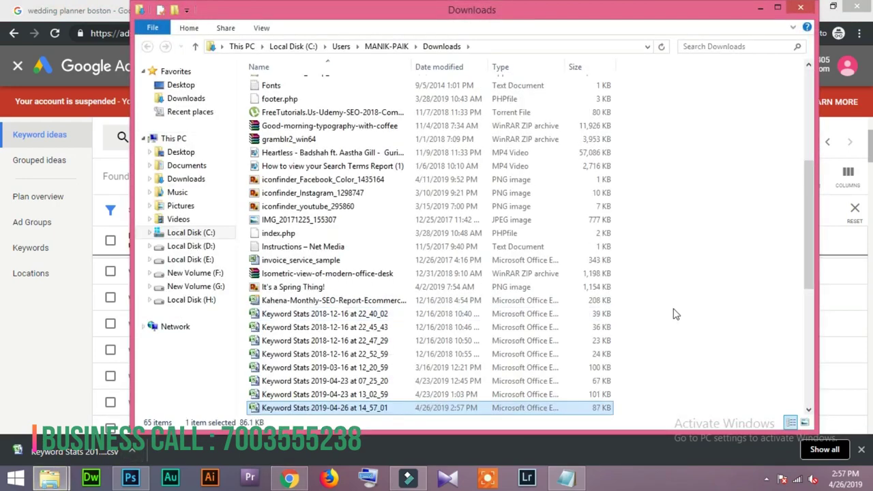
Open "Keyword Stats 2019-04-26 at 14_57_01" in a maximized Excel window and widen columns A to D to fit their contents
double_click(303, 408)
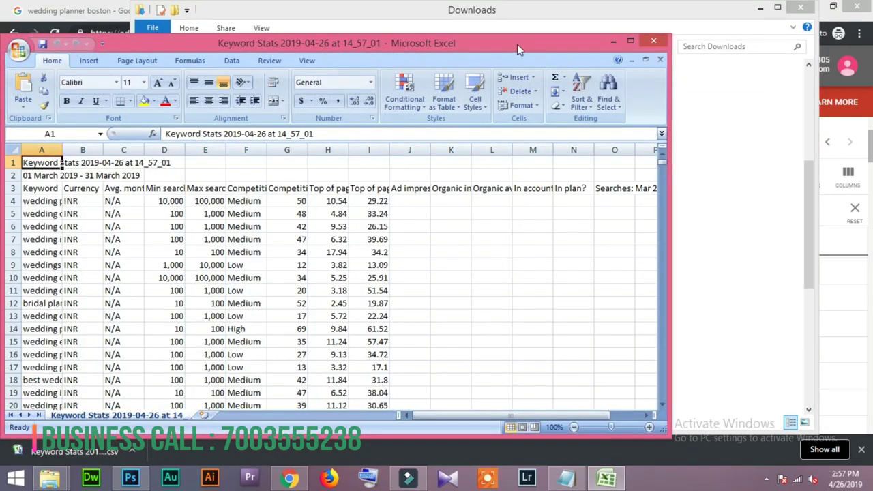
double_click(517, 43)
left_click_drag(56, 113, 345, 116)
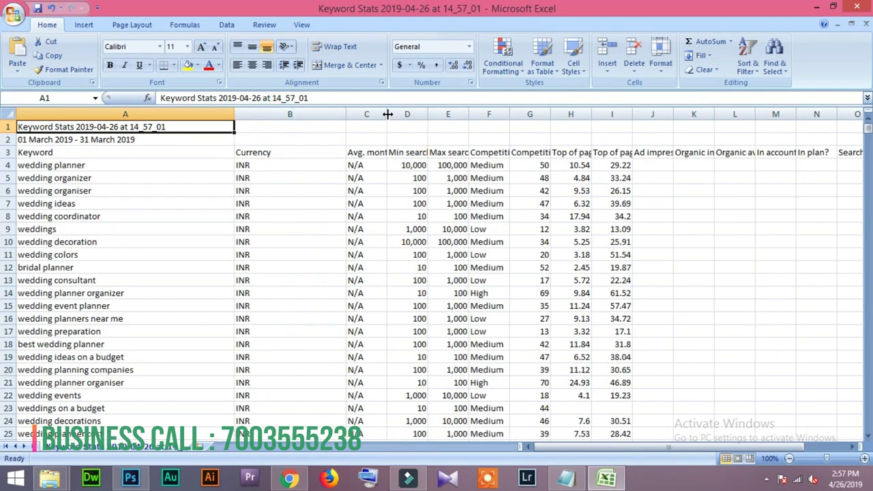
left_click_drag(387, 114, 577, 116)
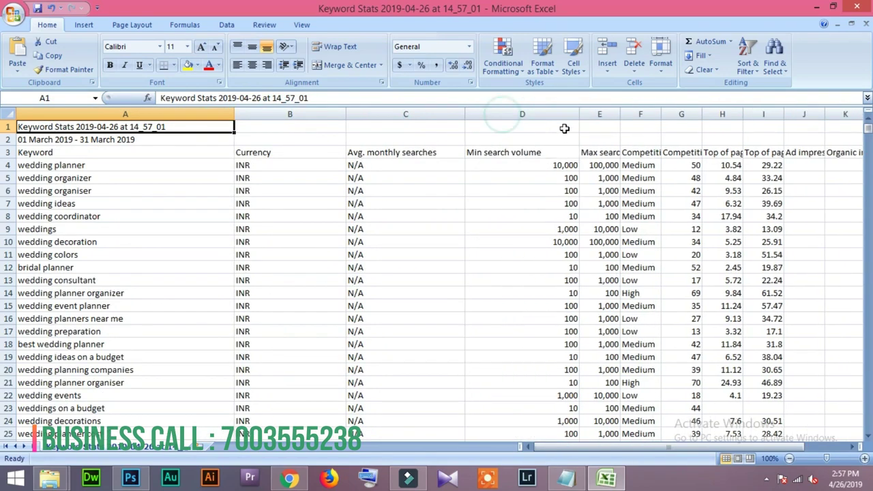
Examine the "wedding planner" keyword in row 4 and its low and high top-of-page bids
left_click(75, 168)
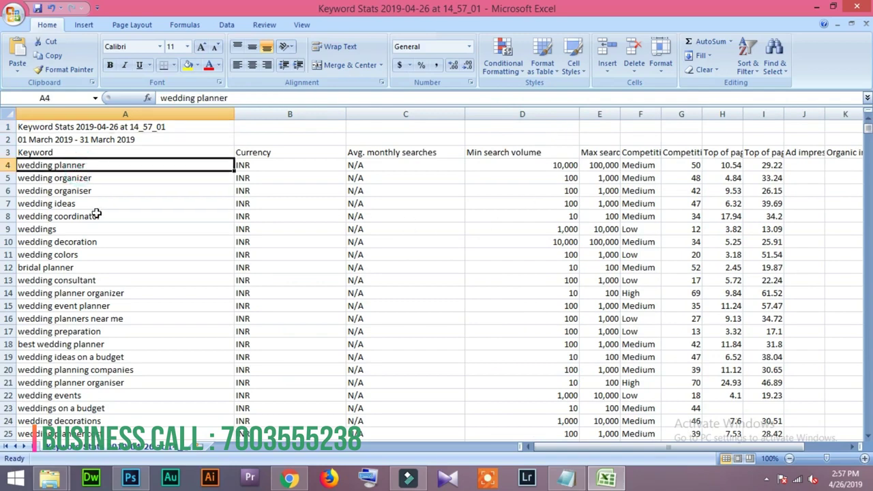
double_click(113, 168)
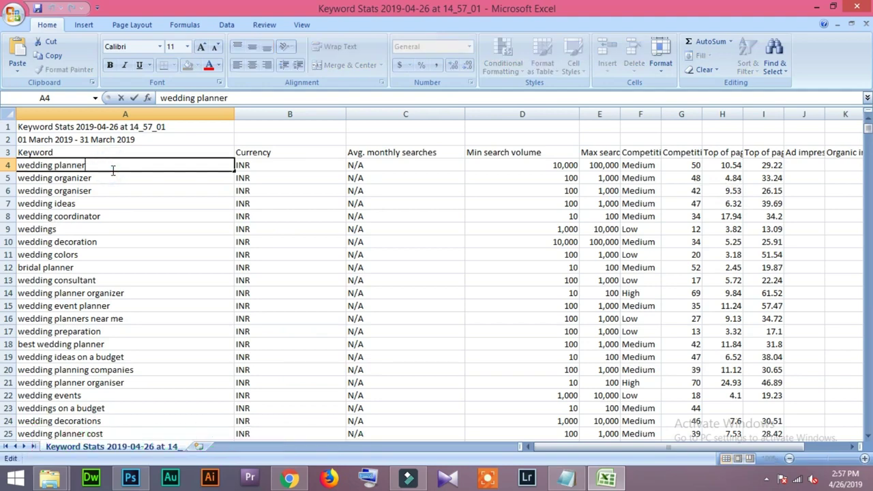
left_click_drag(103, 166, 9, 154)
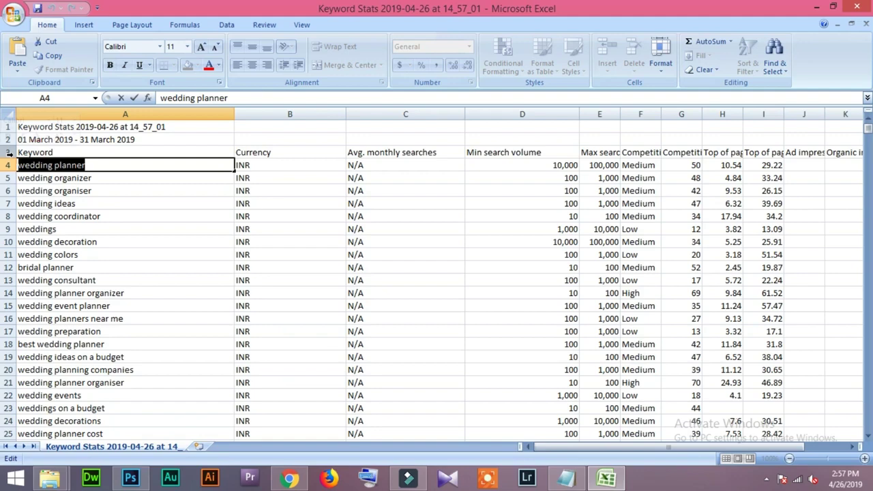
left_click(730, 167)
left_click(762, 166)
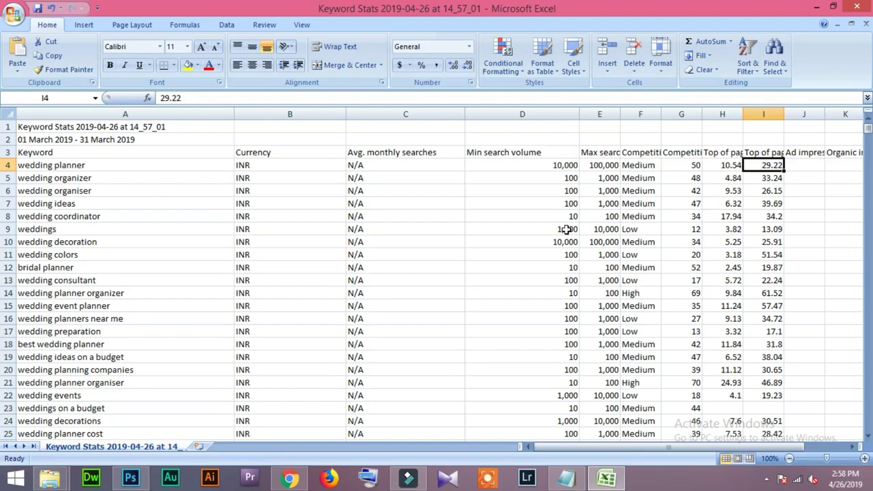
Examine the keyword ideas in column A from "wedding planner" down to "luxury wedding planner" as candidate keywords
left_click(23, 169)
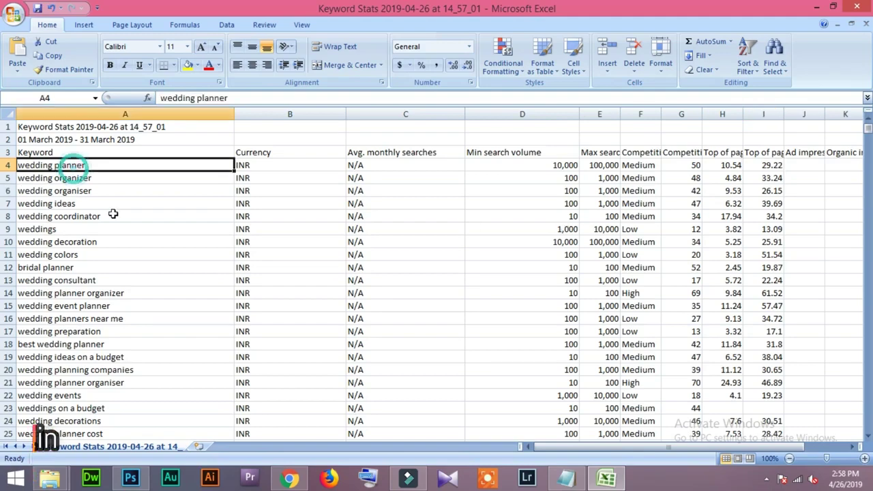
left_click(55, 244)
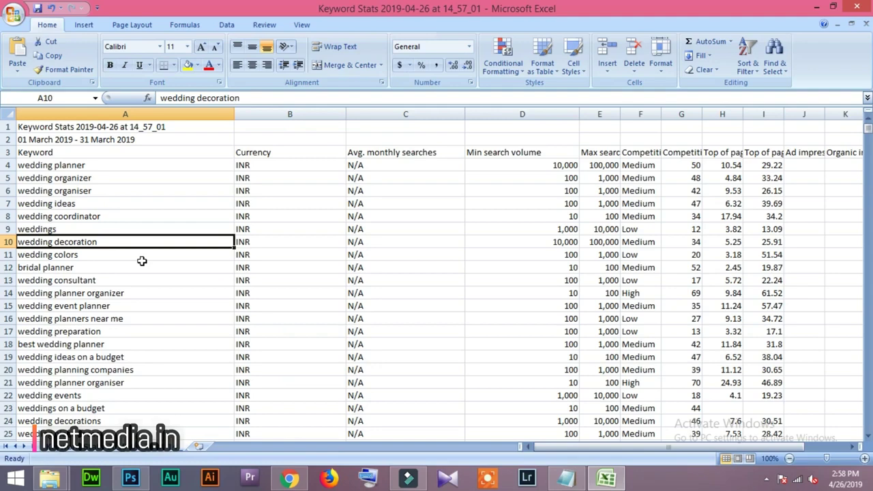
left_click(84, 280)
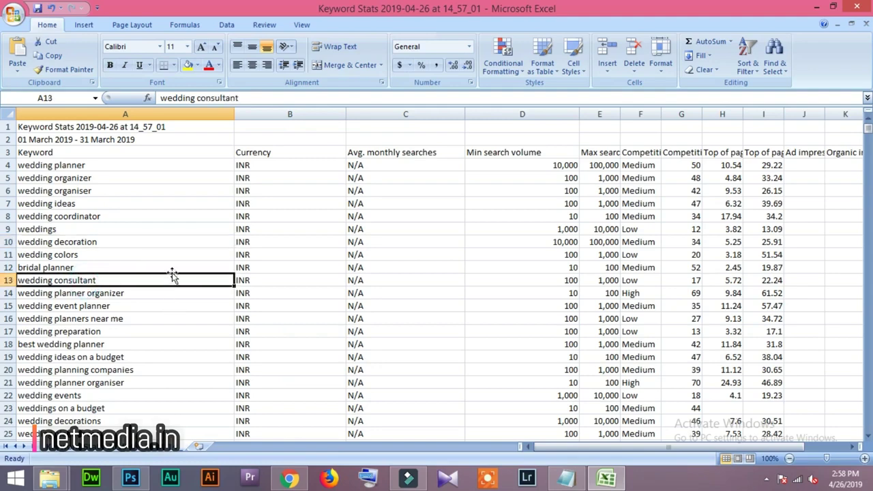
left_click(109, 305)
left_click(113, 293)
left_click(119, 306)
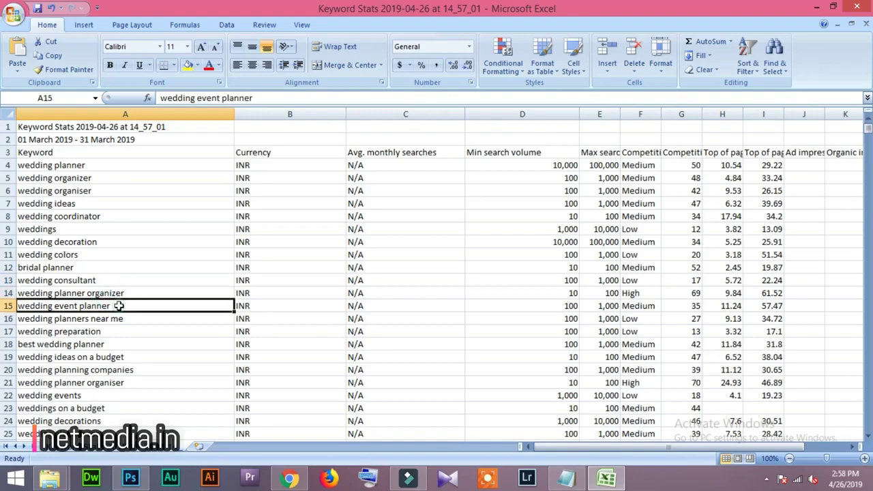
left_click(111, 321)
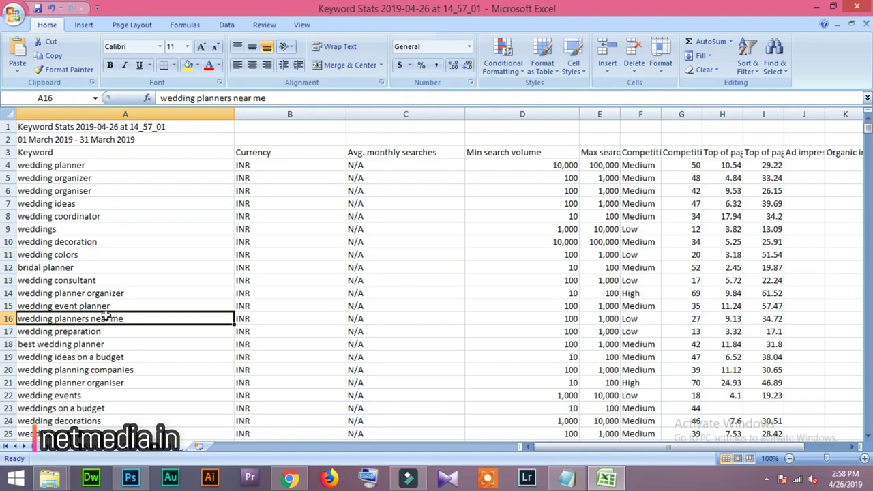
left_click(62, 409)
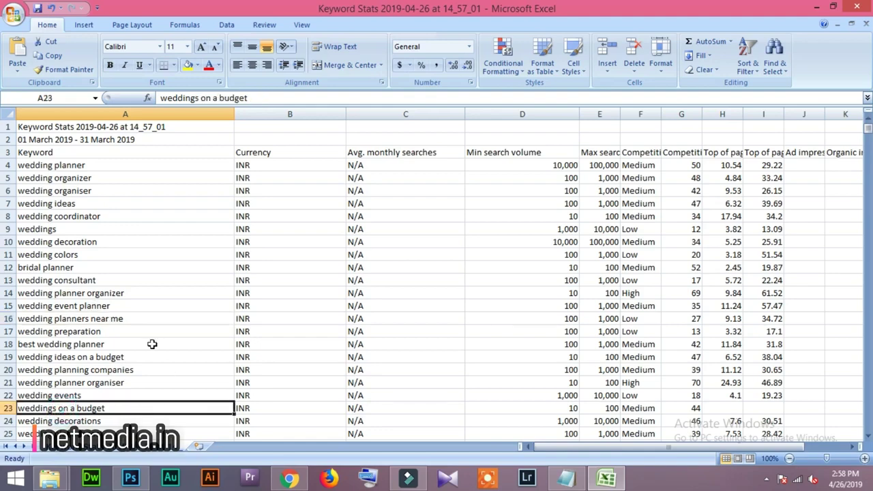
scroll(153, 343, "down", 2)
left_click(62, 362)
scroll(156, 379, "down", 6)
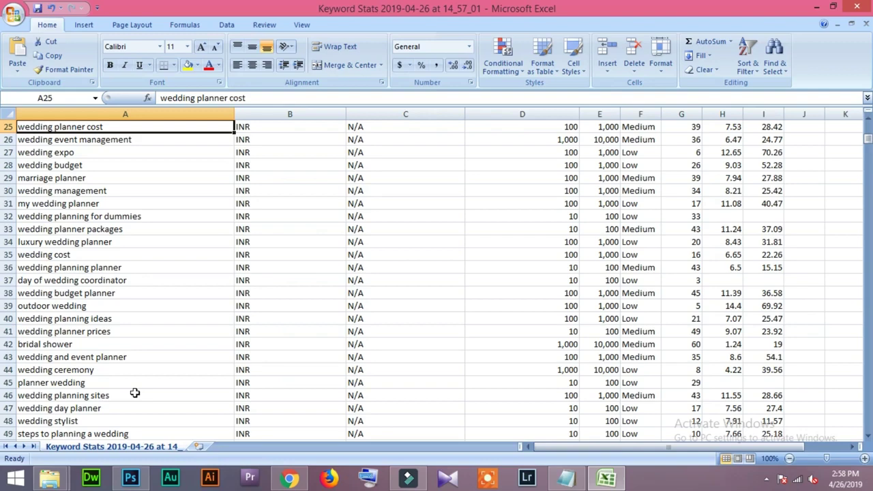
left_click(102, 244)
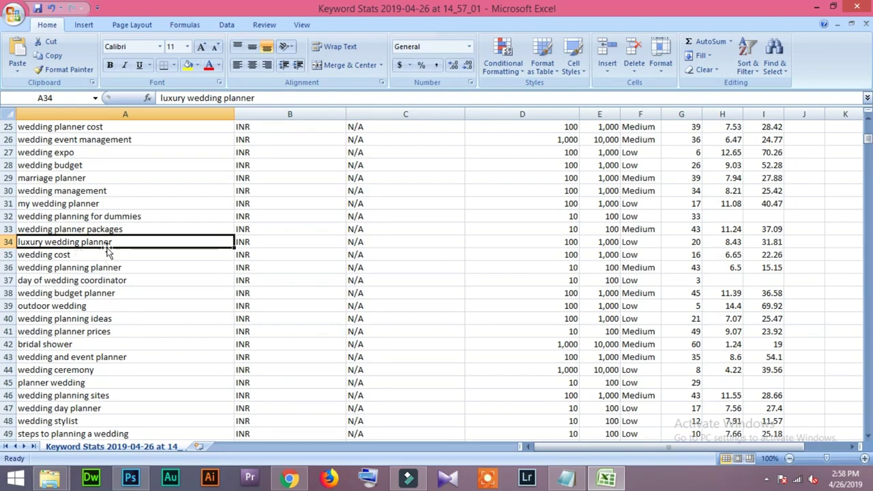
Copy "luxury wedding planner" from A34 and add the line "How to Find luxury wedding planner in India" below the title in the Notepad file
key("ctrl+c")
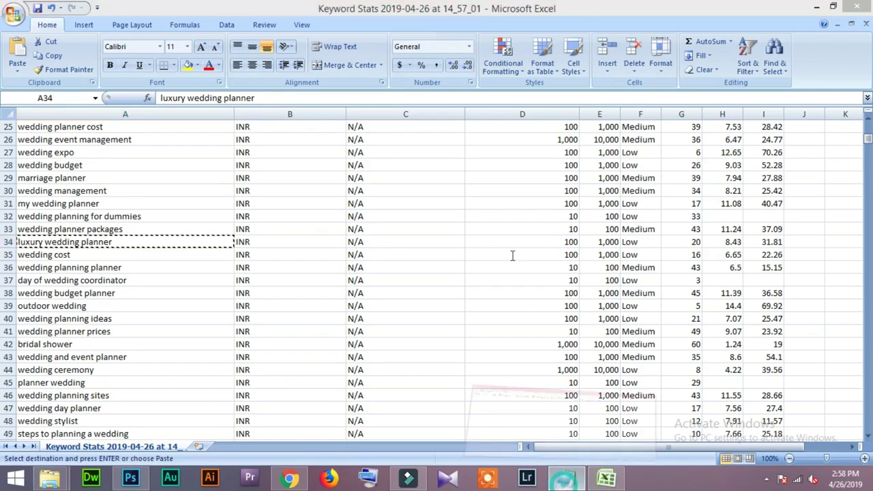
left_click(401, 240)
left_click(642, 146)
key("Return")
key("Return")
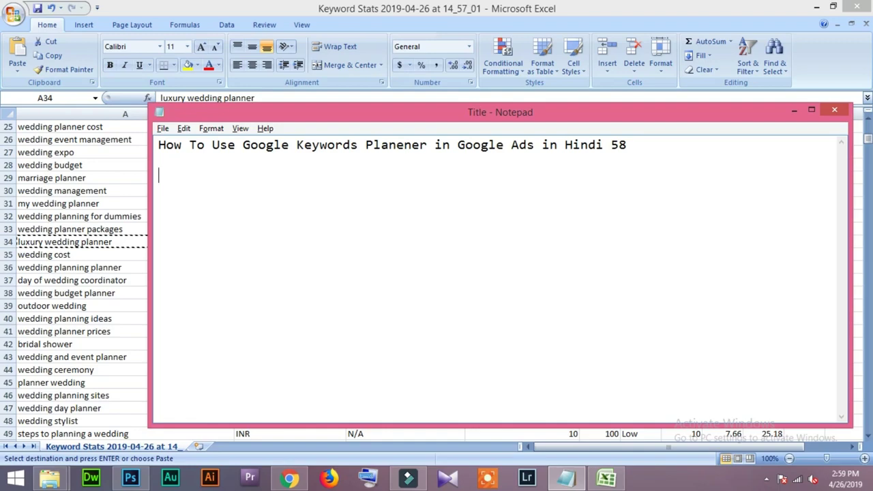
type("How to Find")
key("ctrl+v")
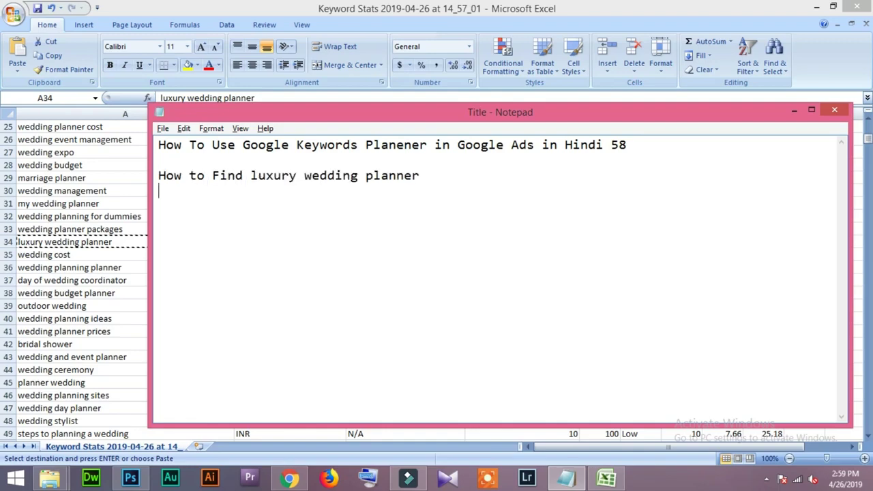
left_click(455, 180)
type("in India")
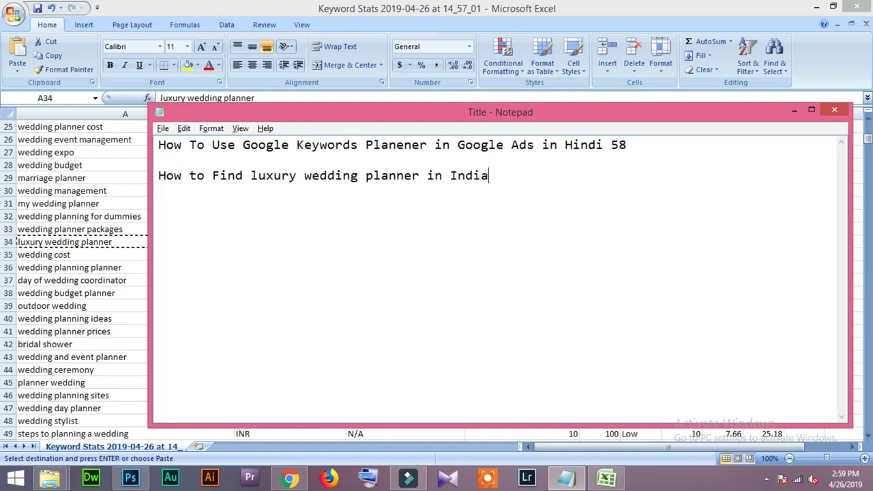
Highlight the new Notepad line and its keyword "luxury wedding planner" for review
left_click_drag(505, 176, 145, 169)
left_click(279, 225)
left_click_drag(250, 175, 420, 175)
left_click(393, 220)
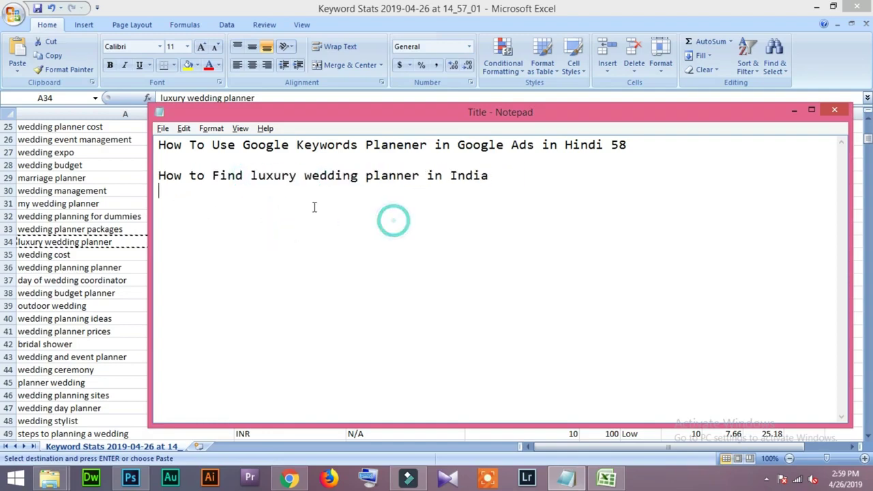
Switch to the Excel keyword sheet, clear the copy selection, and examine the minimum and maximum search volume of "luxury wedding planner" in row 34
left_click(335, 121)
left_click(176, 236)
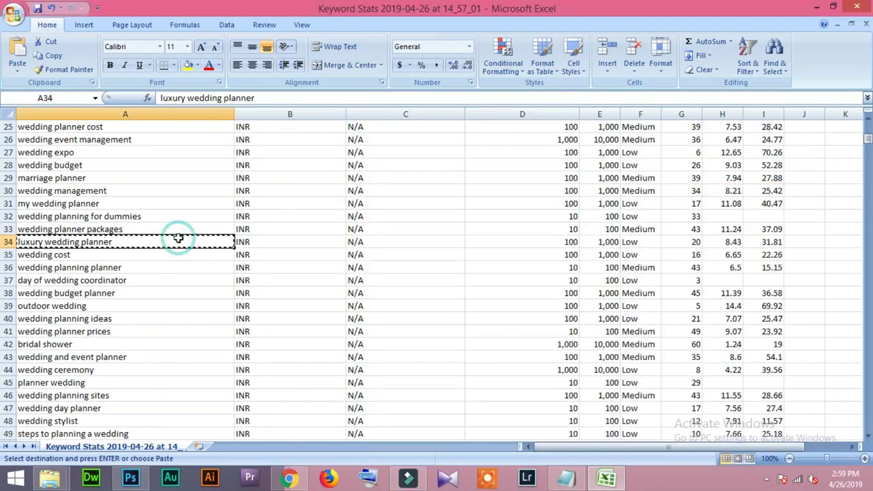
key("Escape")
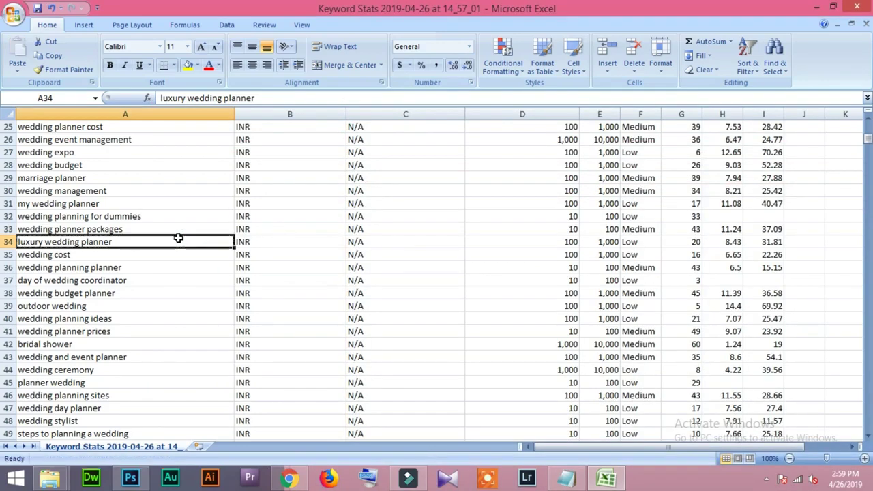
key("Right")
key("Right")
key("Right")
key("Right")
key("Left")
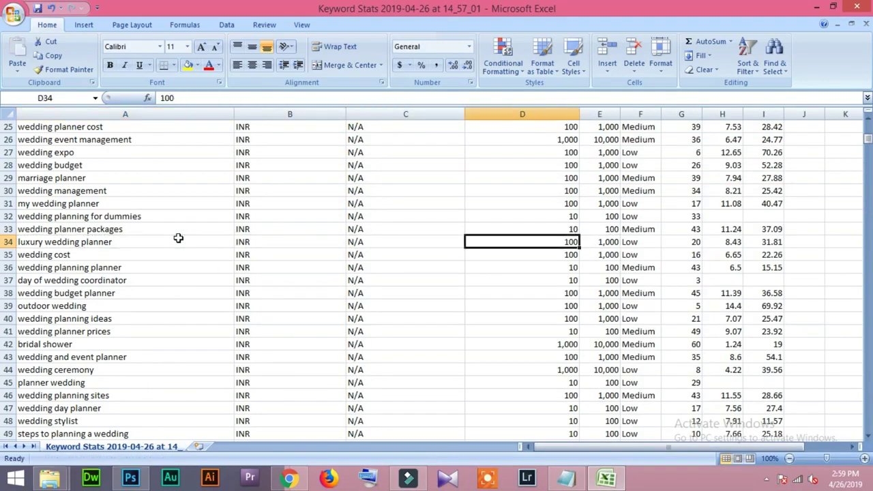
key("Right")
key("Left")
scroll(178, 237, "up", 8)
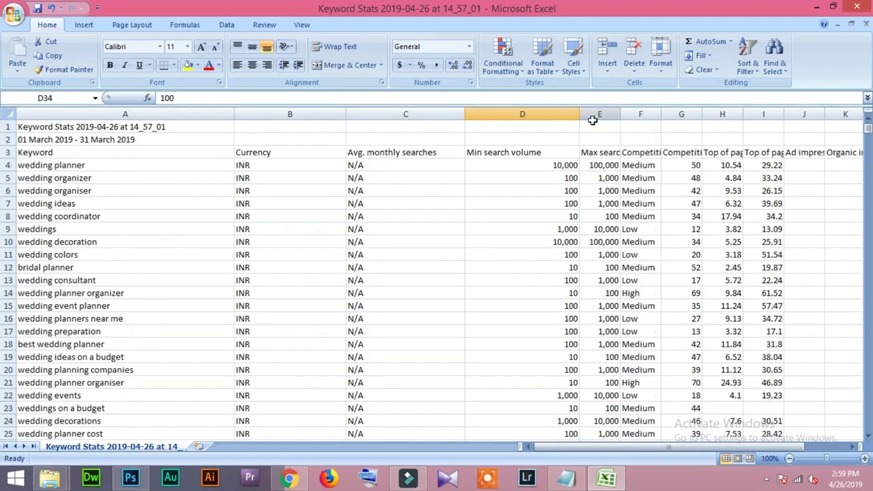
scroll(504, 205, "down", 4)
scroll(555, 374, "down", 1)
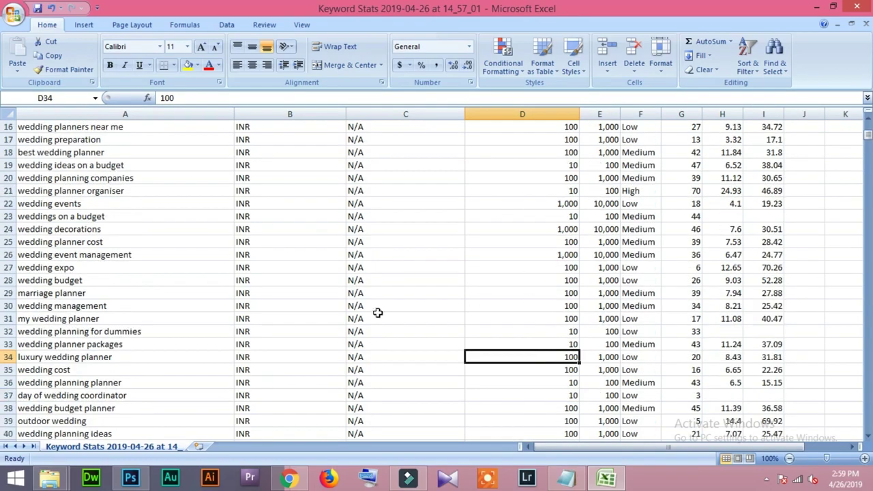
Check the month range in Google Ads Keyword Planner and highlight the "luxury wedding planner" keyword in the Notepad line
left_click(289, 478)
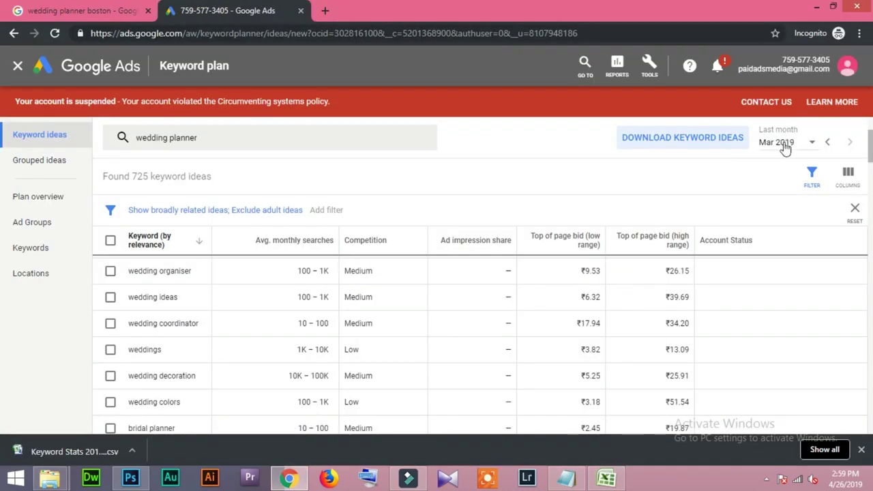
left_click(566, 477)
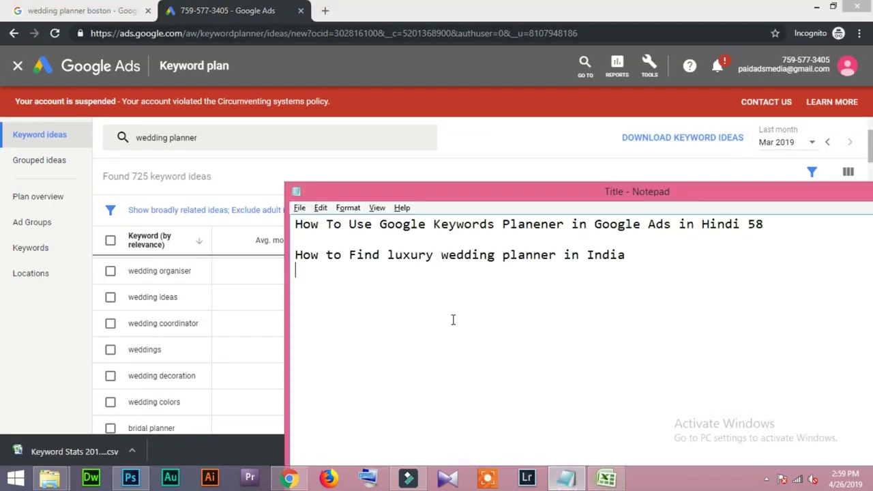
left_click_drag(388, 254, 551, 255)
left_click(516, 331)
Examine the maximum search volume, competition and top-of-page bids for "luxury wedding planner" in the Excel sheet, and return to Keyword Planner
left_click(606, 477)
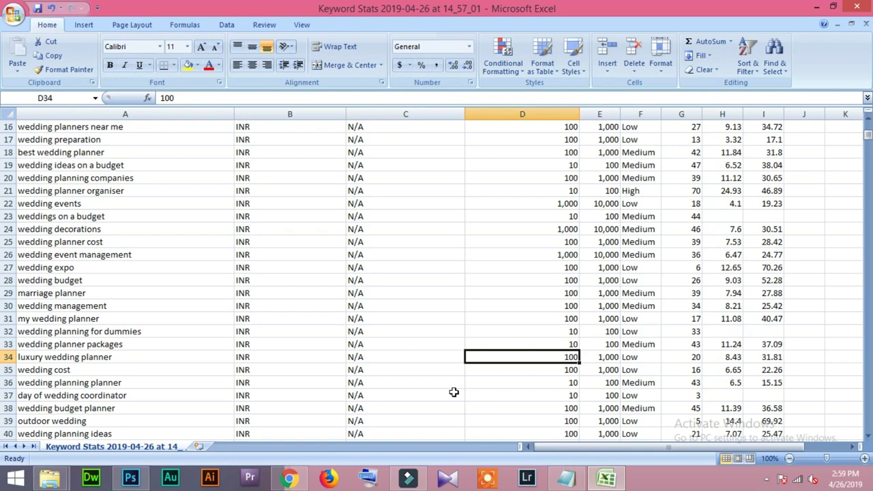
key("Right")
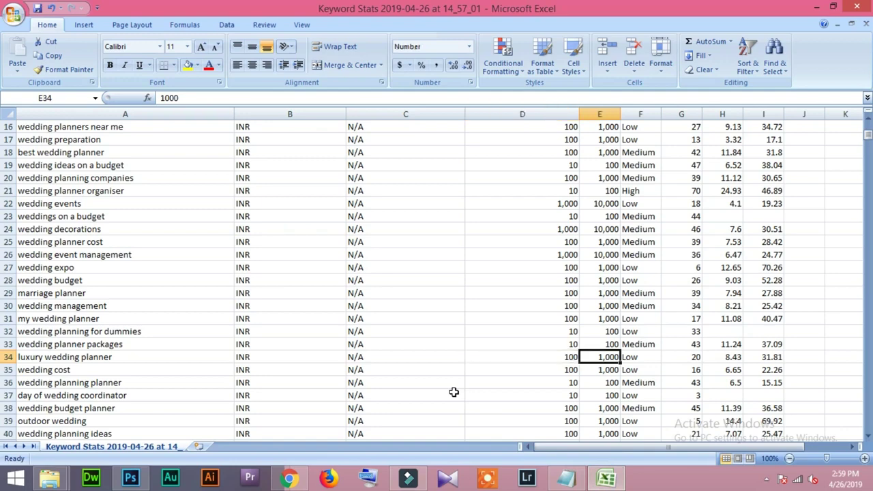
key("Right")
key("Right")
key("Right")
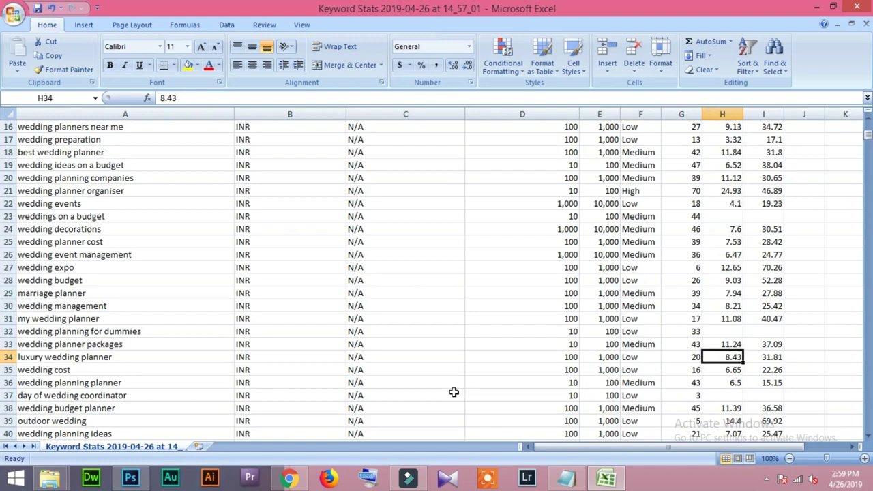
key("Right")
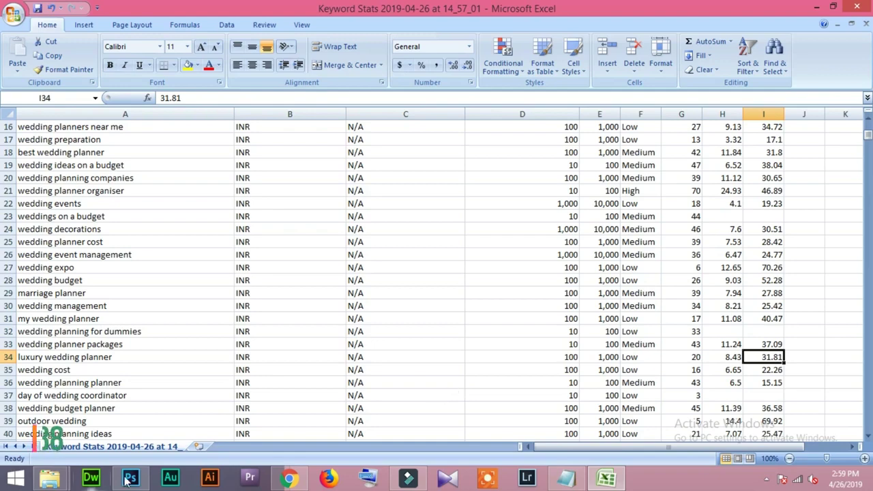
left_click(290, 479)
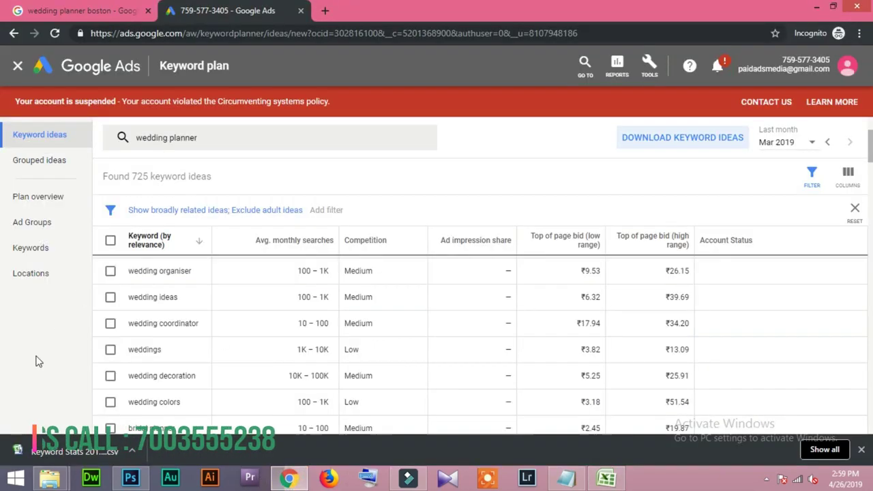